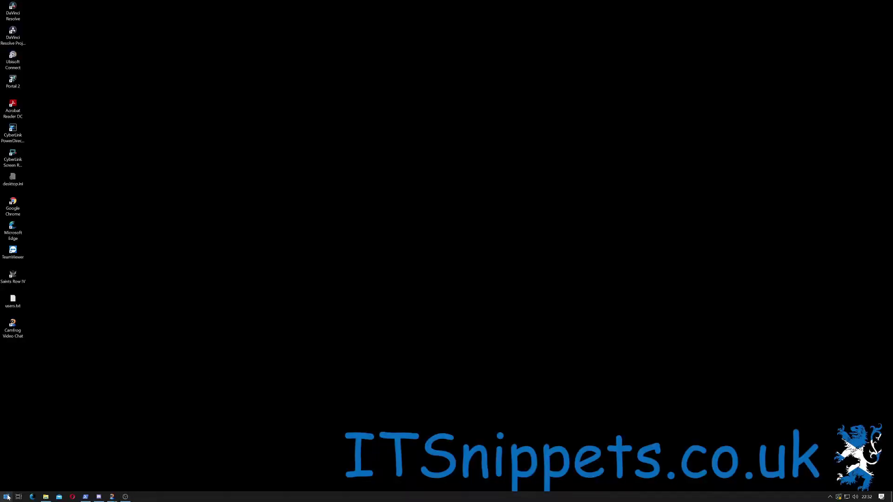
Step: Search the Start menu for 'ntl' and launch NTLite
click(6, 496)
text(ntl)
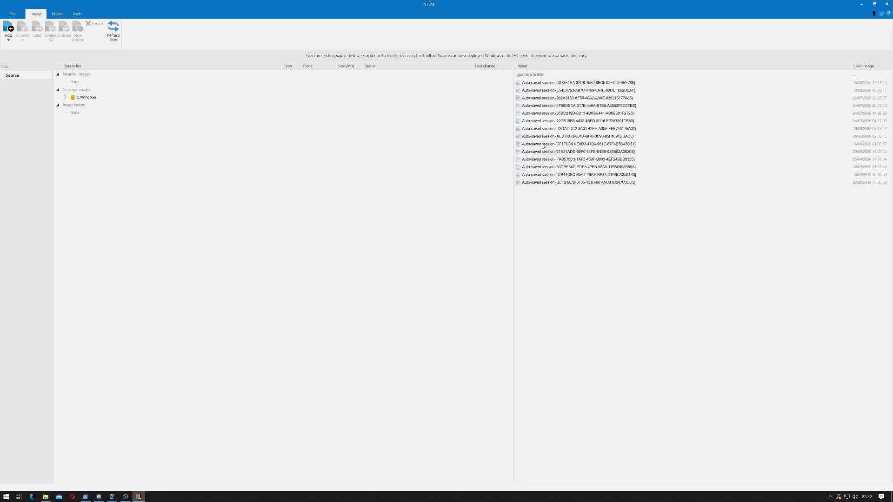
Step: Add D:\Slipstream as an image directory source
click(8, 33)
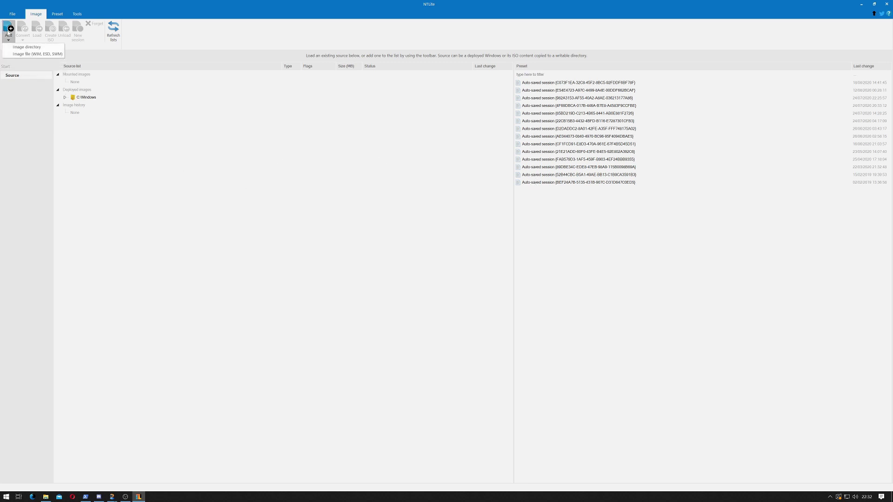
click(41, 47)
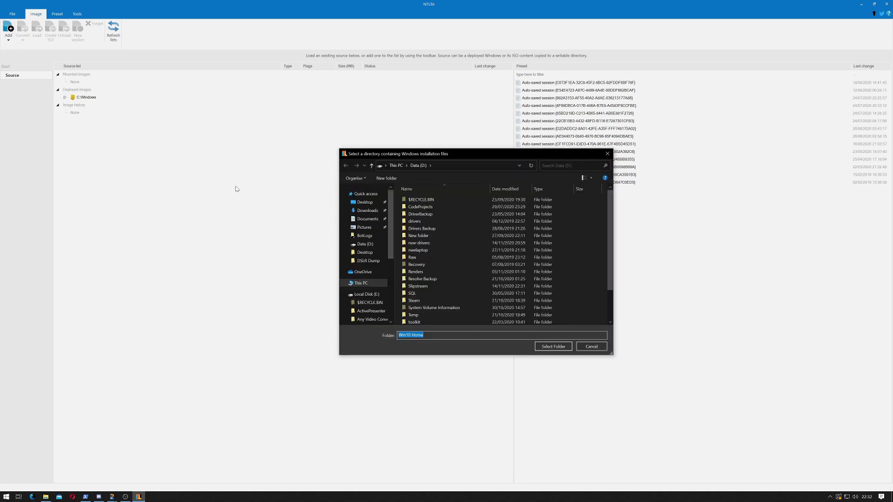
click(500, 186)
click(415, 199)
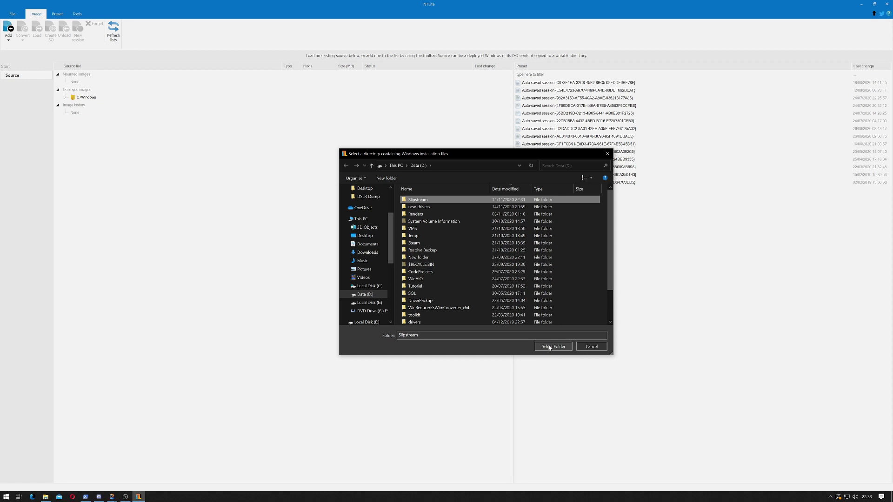
click(549, 347)
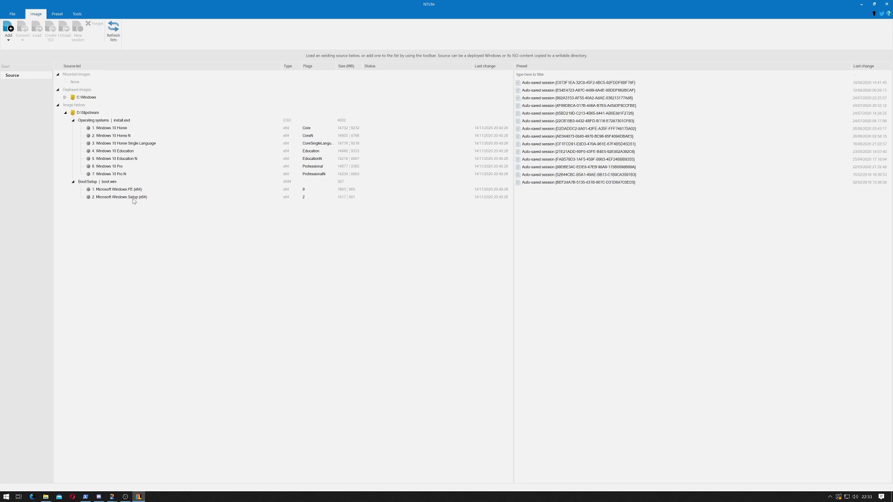
Step: Load the 6. Windows 10 Pro edition and convert it from install.esd to WIM
click(120, 169)
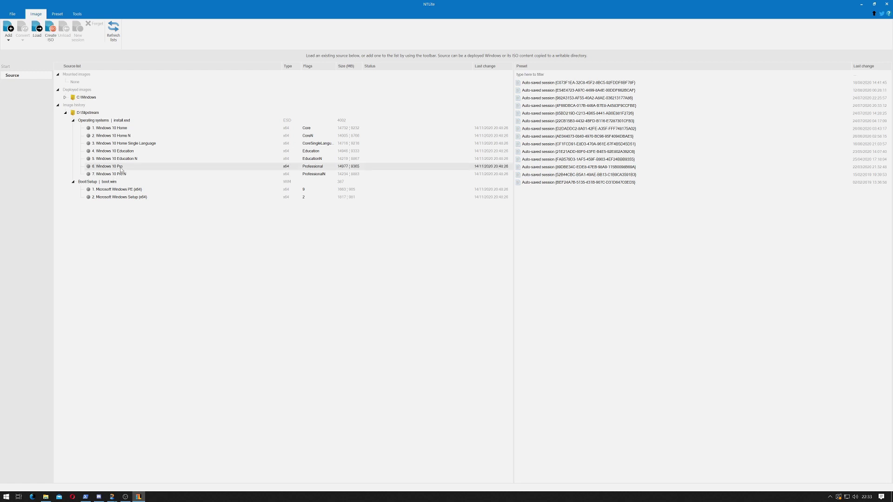
double_click(121, 169)
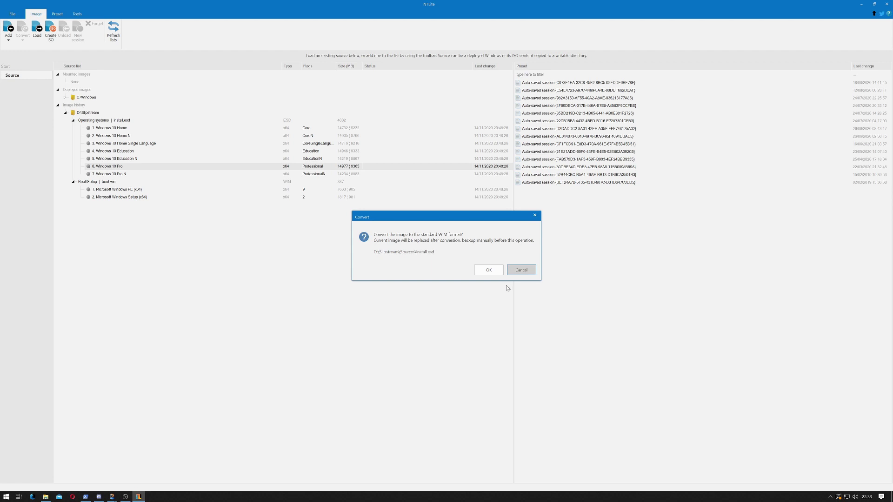
click(489, 270)
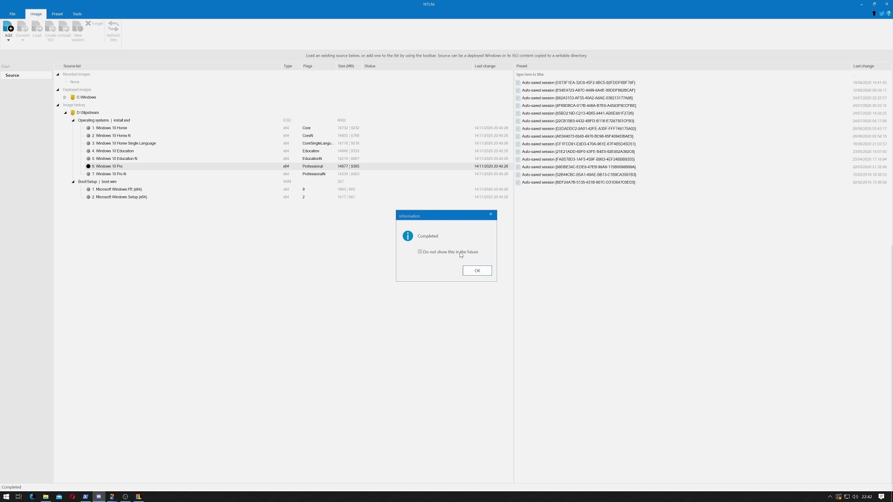
Step: Turn off the completion message, let Windows 10 Pro load from install.wim, and return to the Image commands
click(460, 254)
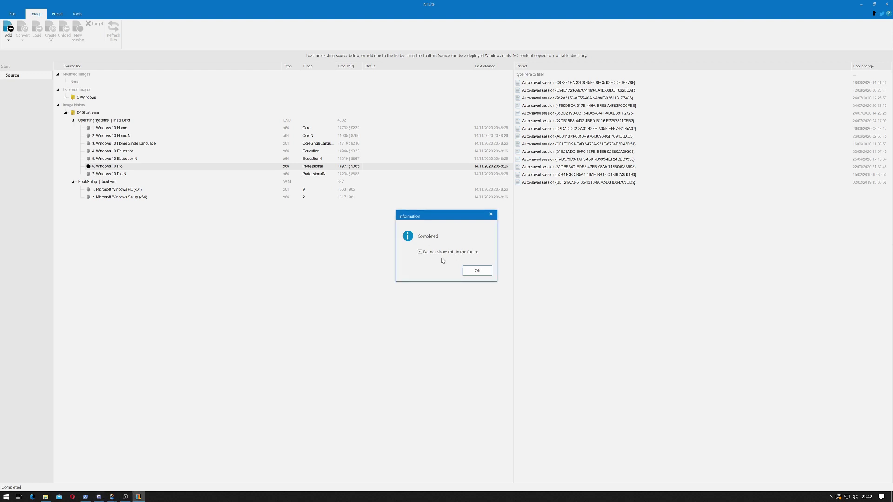
click(478, 272)
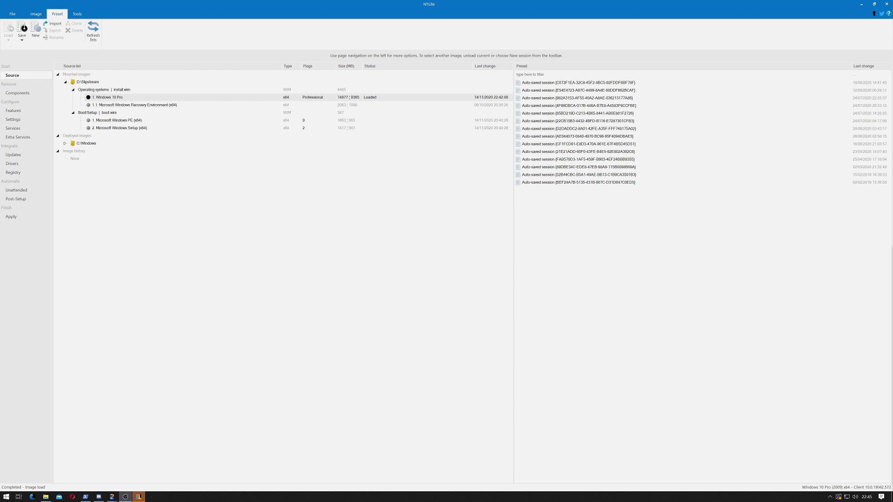
click(254, 244)
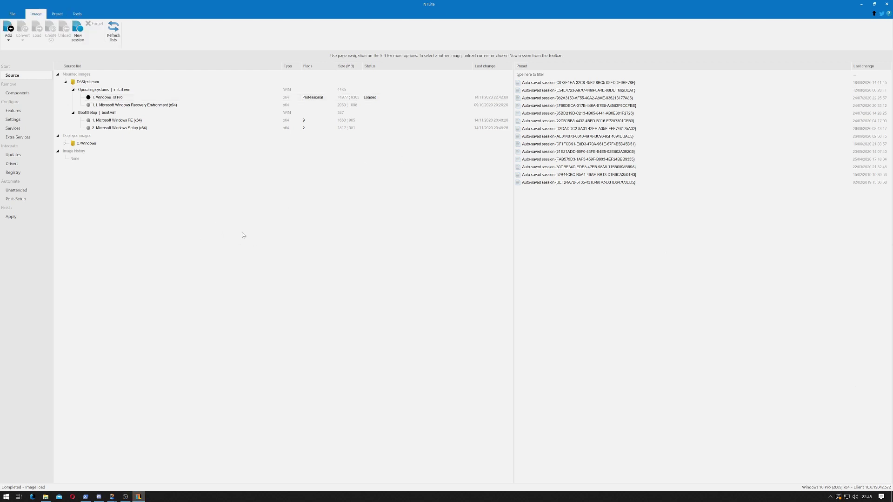
Step: Browse the Components categories Drivers, Hardware support, ISO image and Windows Apps
click(20, 94)
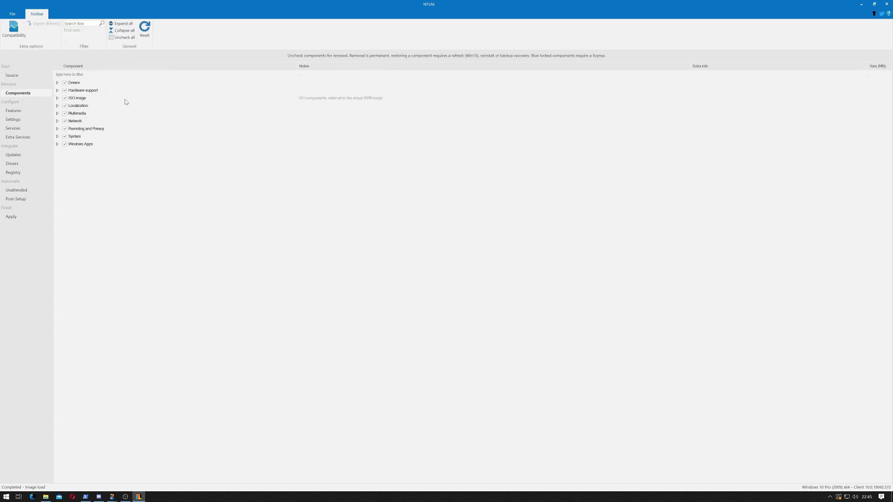
click(57, 82)
click(58, 83)
click(57, 90)
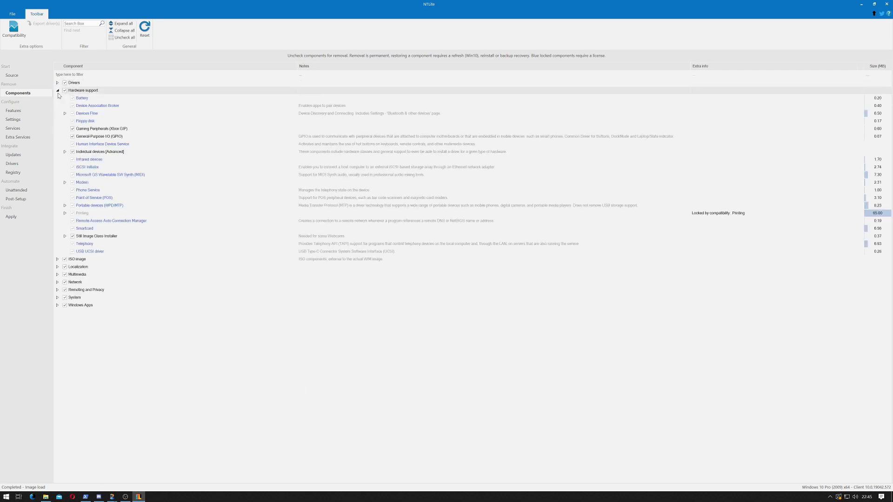
click(57, 91)
click(58, 98)
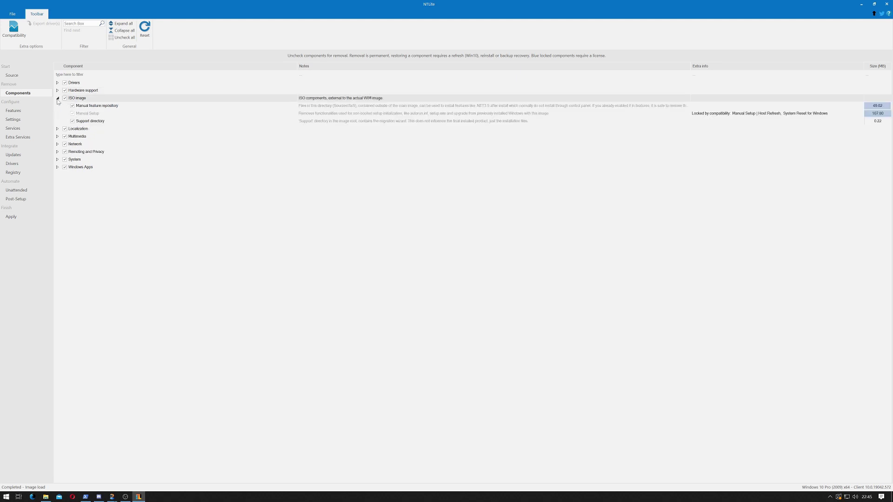
click(57, 98)
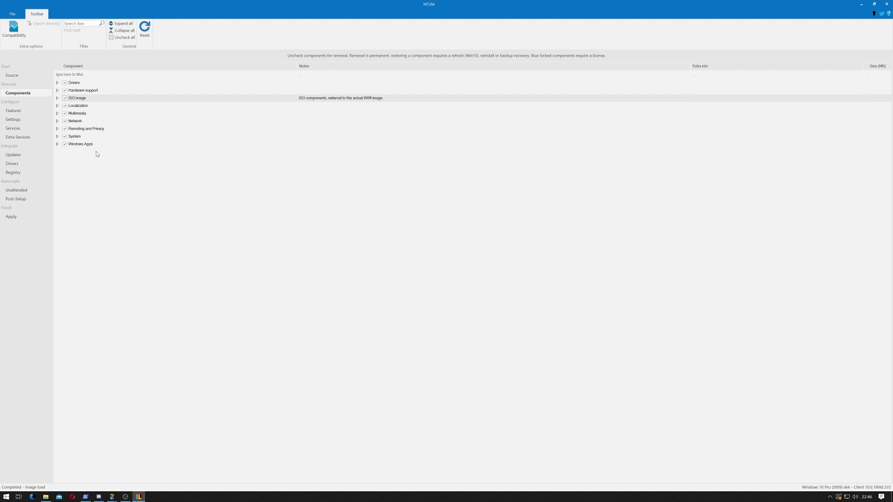
click(58, 144)
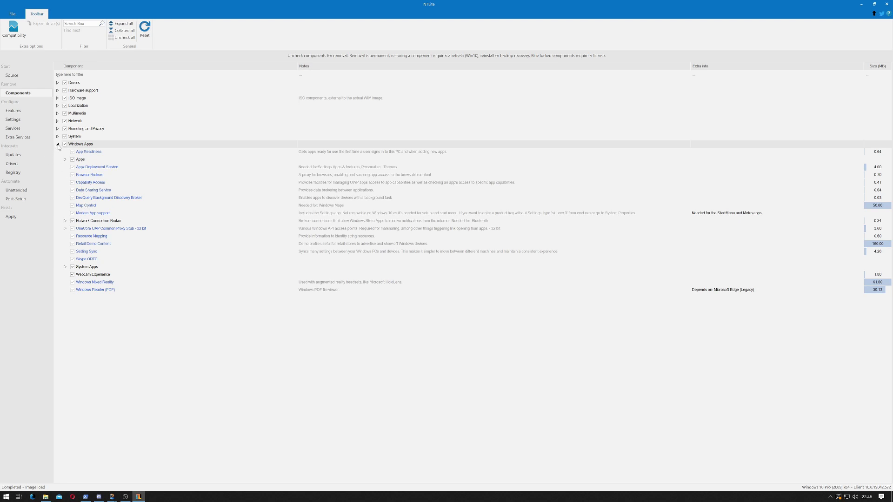
click(13, 111)
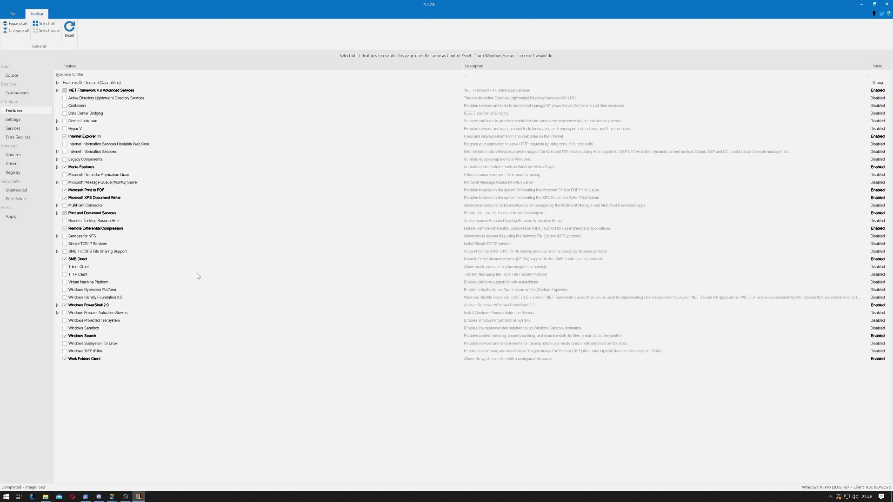
Step: Inspect the Privacy and Start Menu settings, then switch to the Updates page
click(21, 119)
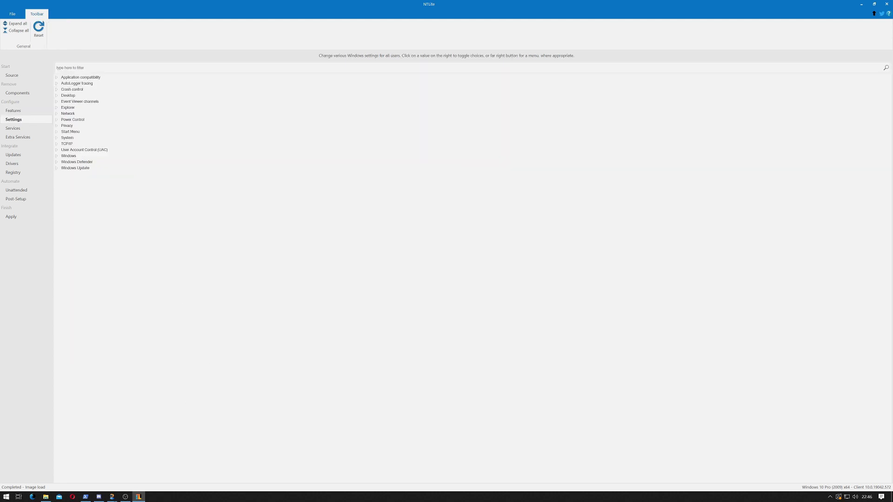
click(57, 125)
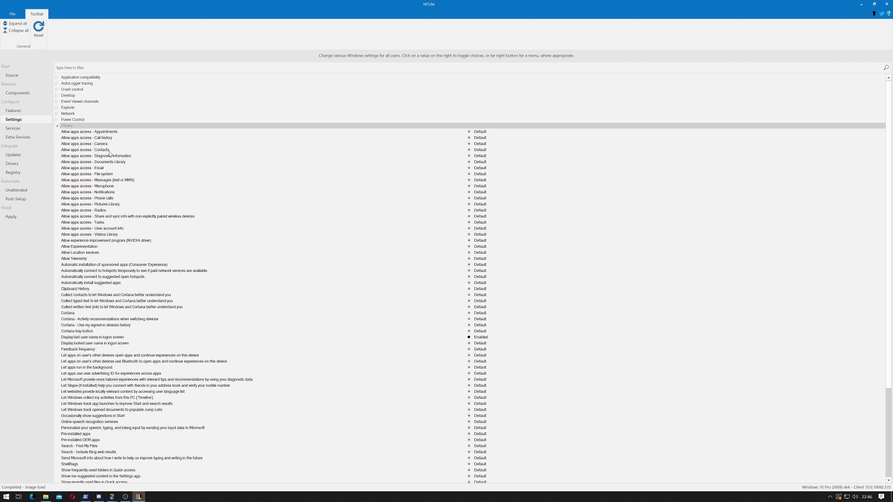
click(58, 126)
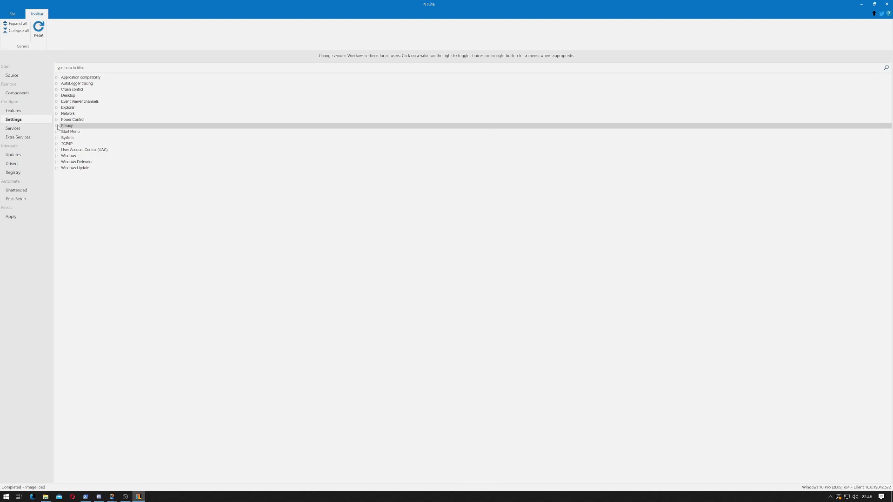
click(57, 132)
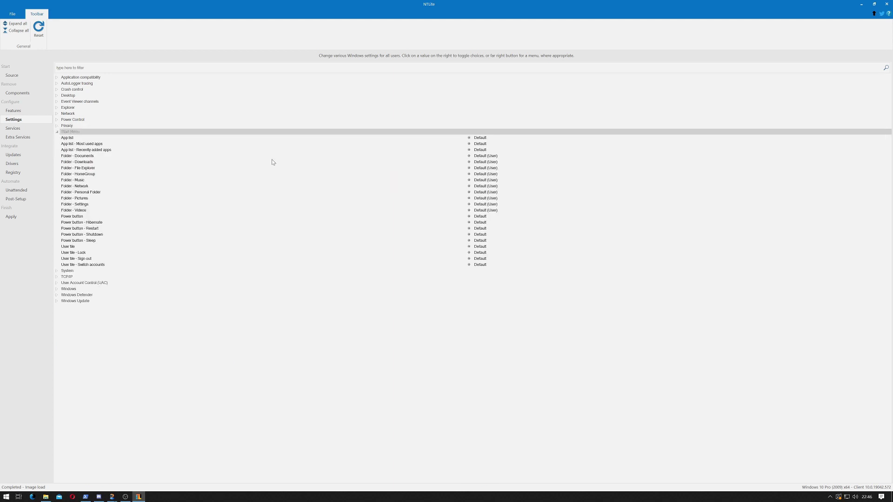
click(57, 132)
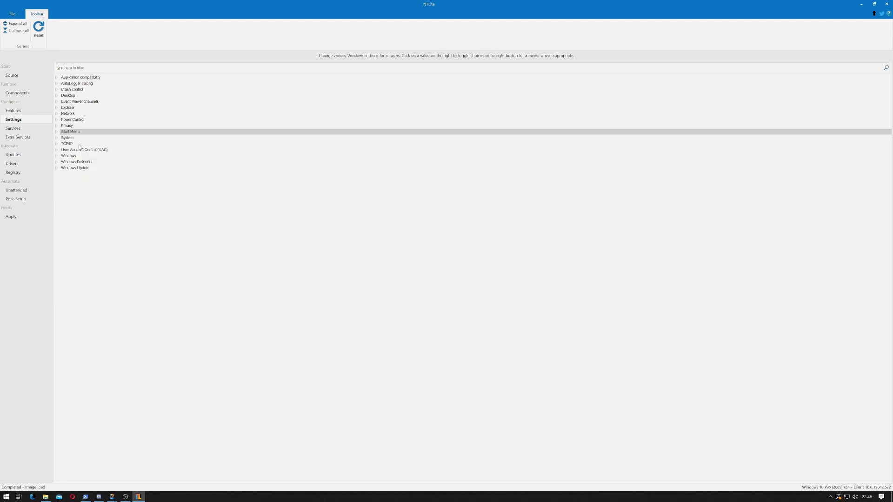
click(12, 156)
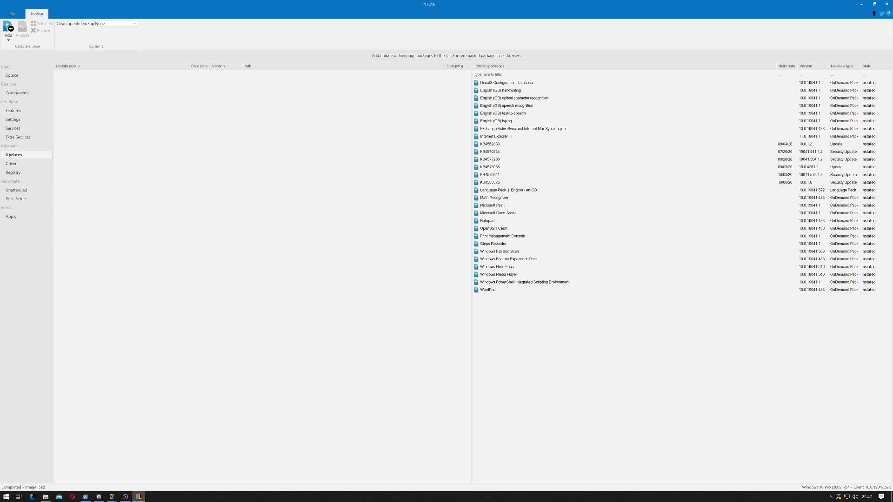
Step: Queue all packages from D:\Downloads\WHDownloader_0.0.2.3\Updates\Windows10-x64\General, accepting the existing-package warnings
click(8, 31)
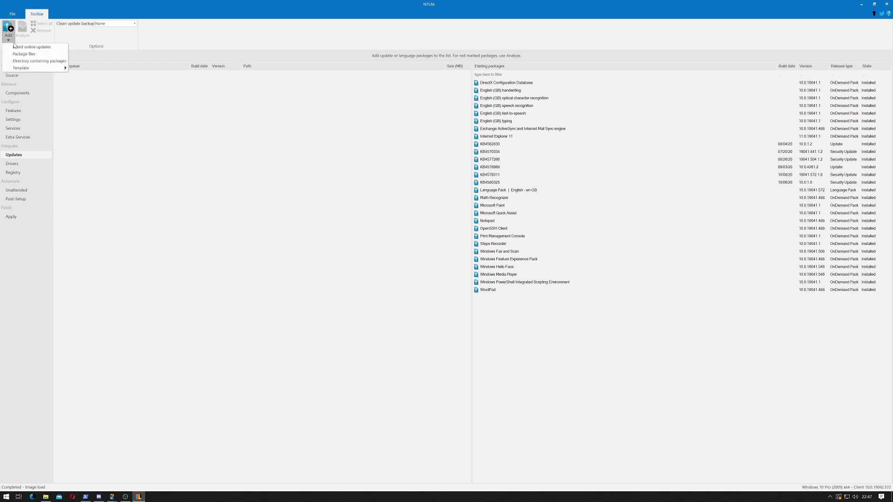
click(47, 64)
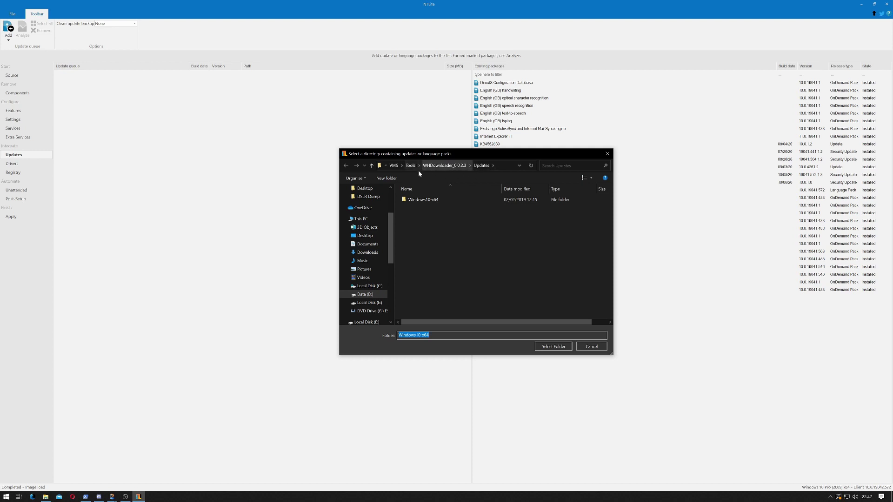
click(372, 294)
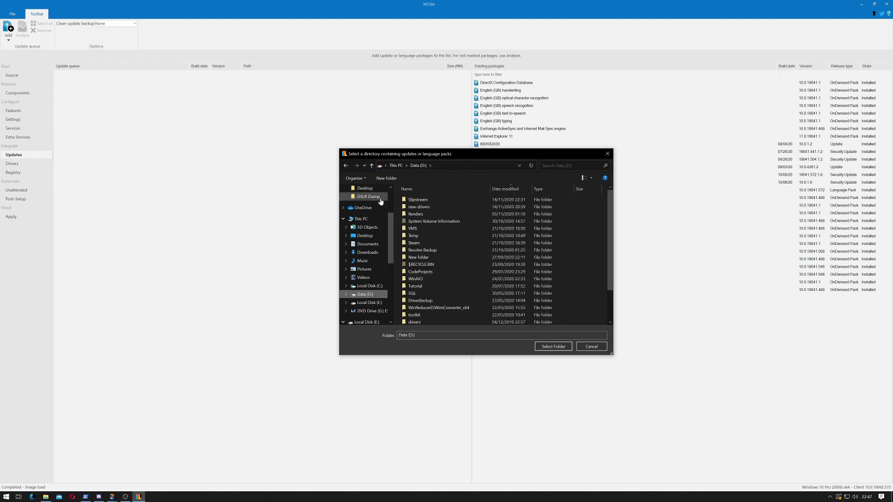
scroll(372, 204, up, 3)
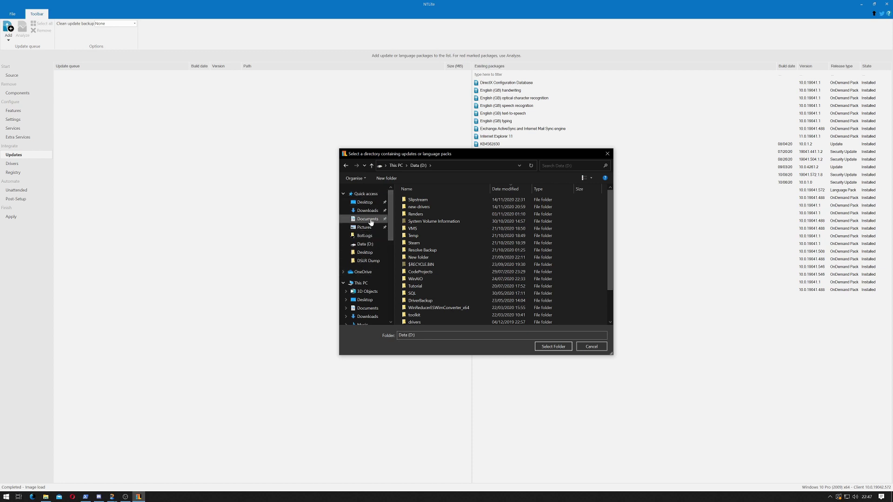
click(368, 211)
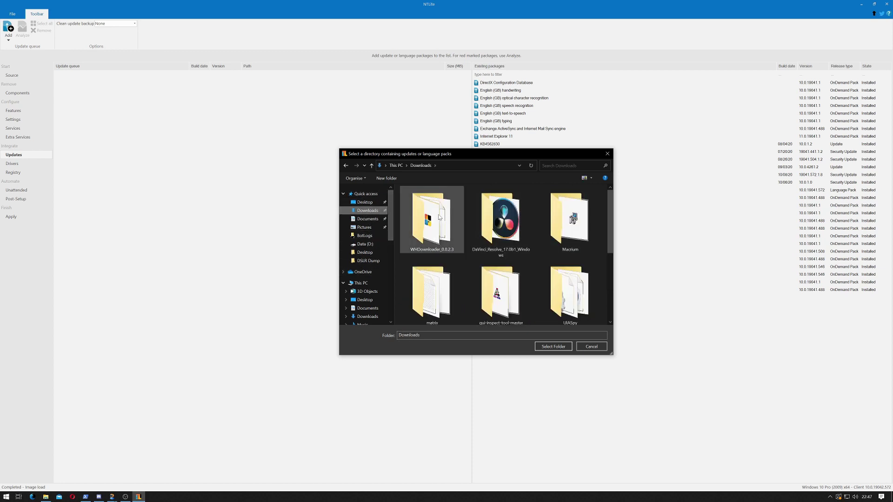
double_click(440, 217)
double_click(431, 209)
double_click(422, 199)
double_click(437, 202)
click(552, 347)
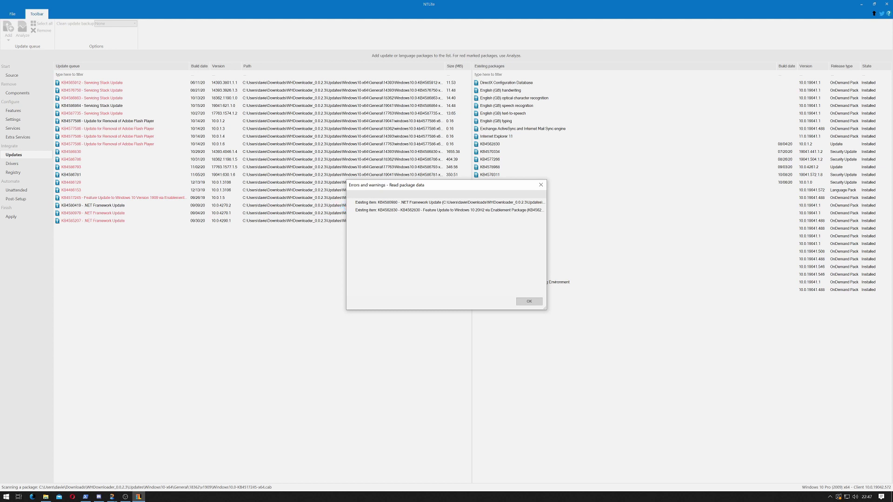
click(529, 301)
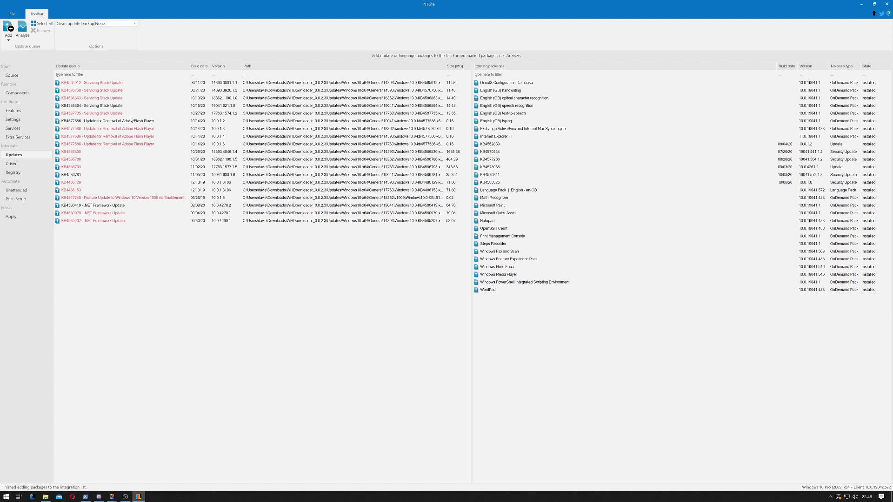
click(9, 41)
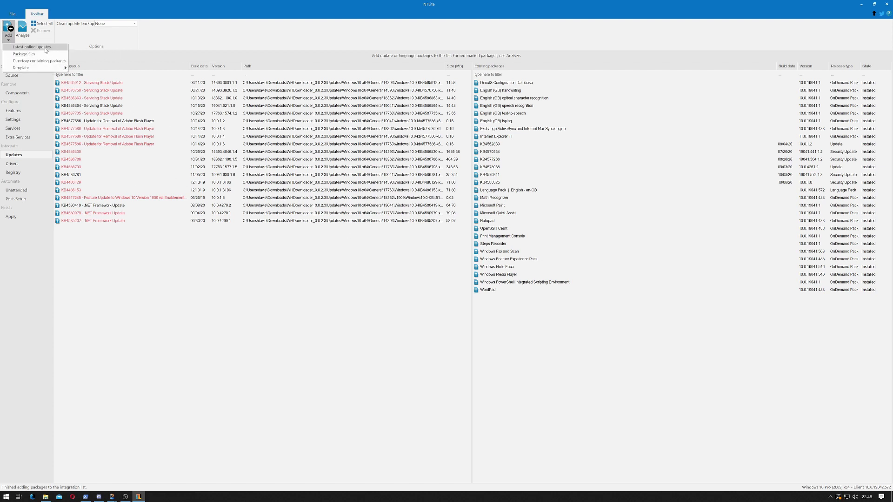
click(45, 48)
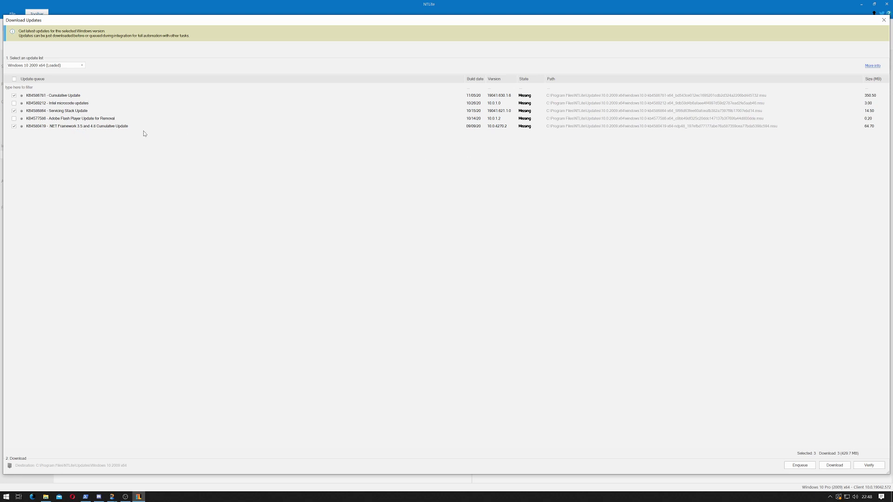
click(830, 468)
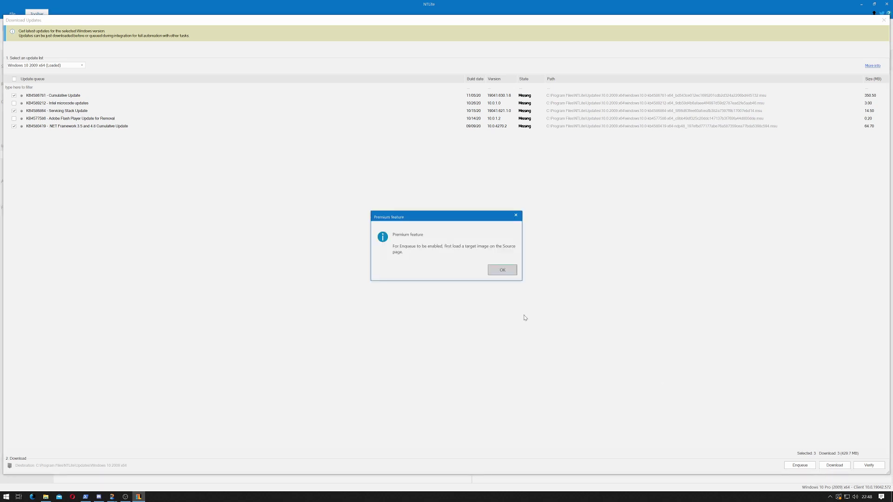
click(502, 270)
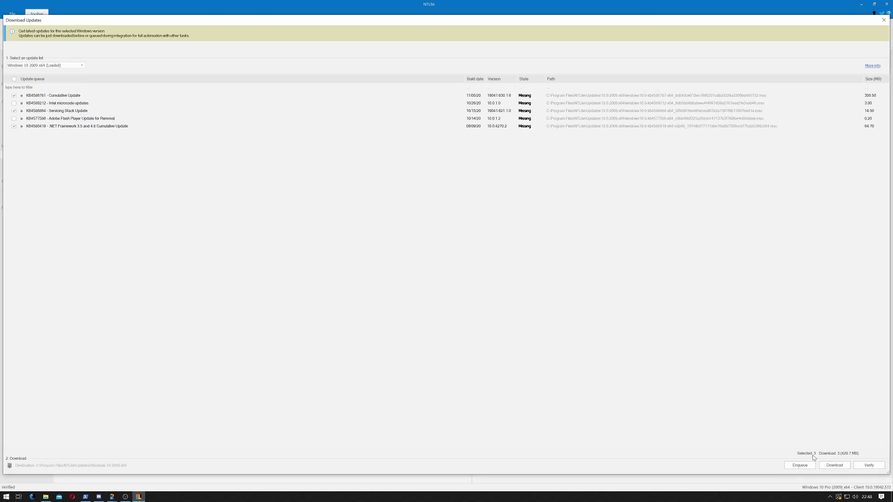
key(Escape)
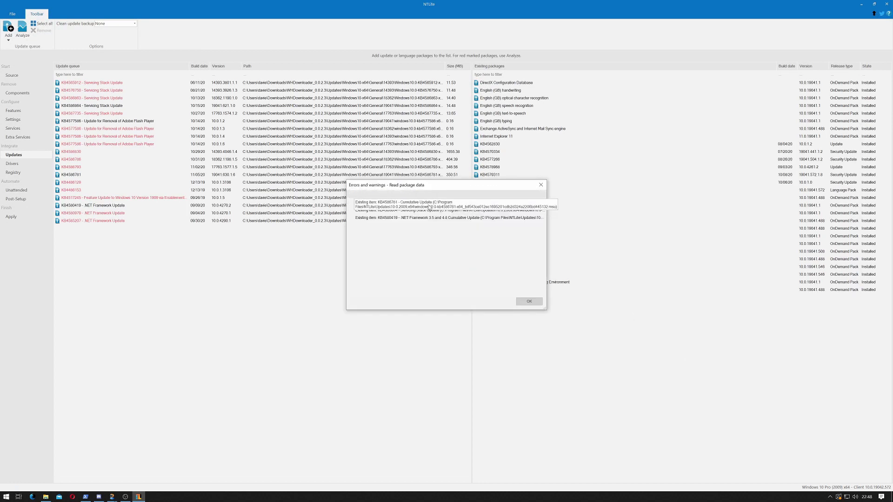
click(530, 302)
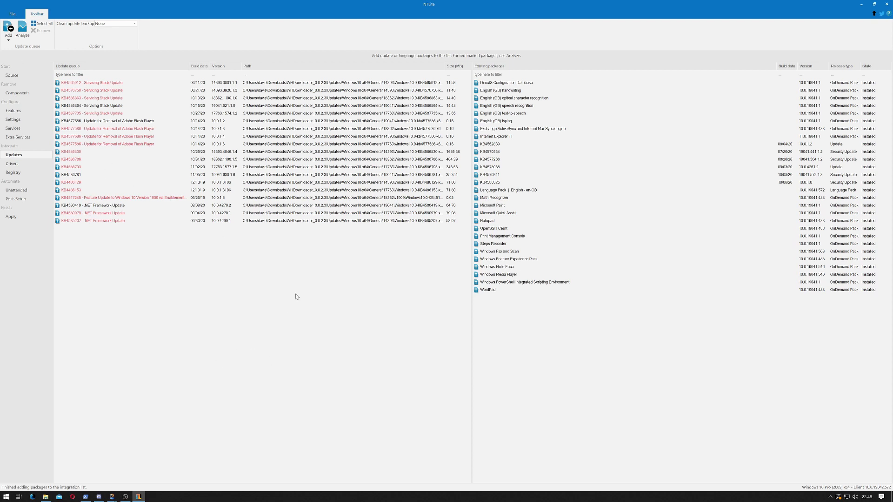
Step: On the Drivers page, queue all drivers from D:\new-drivers, dismissing the wrong-architecture warning
click(12, 163)
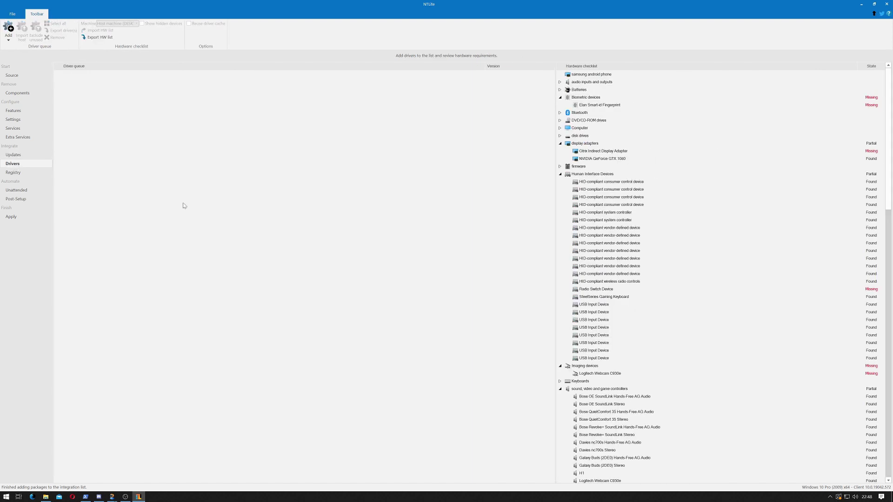
click(9, 32)
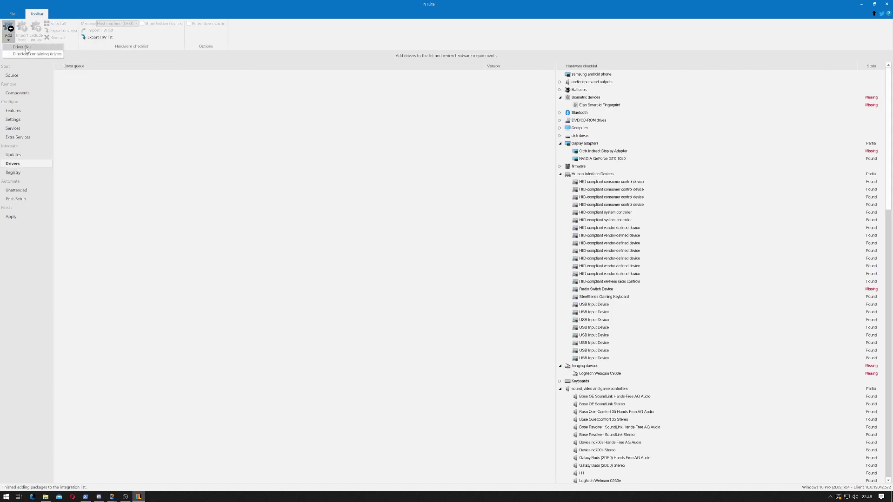
click(49, 55)
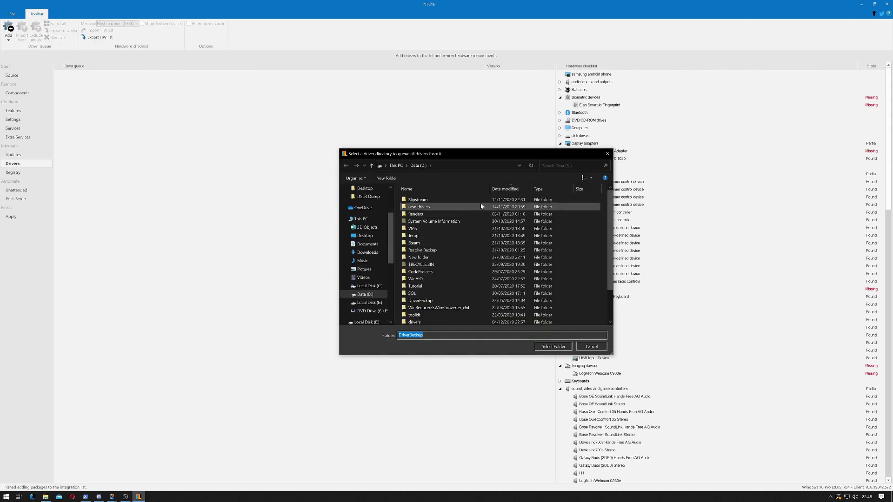
click(424, 207)
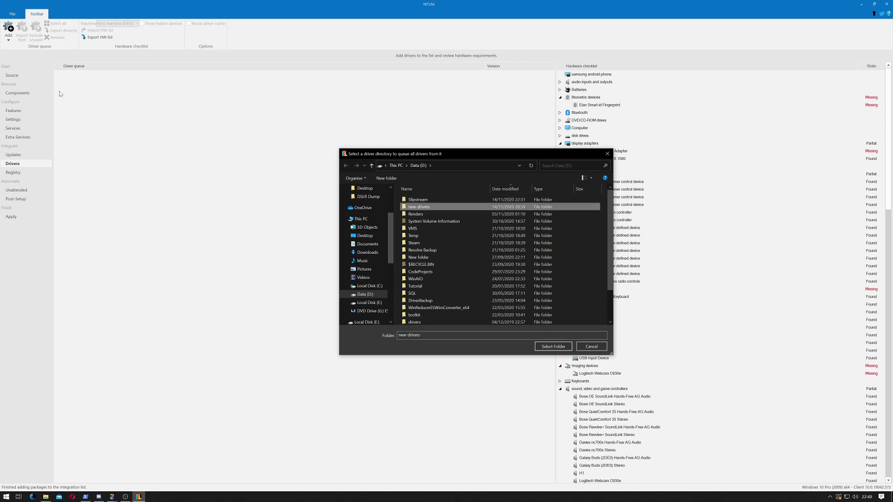
click(584, 350)
click(8, 30)
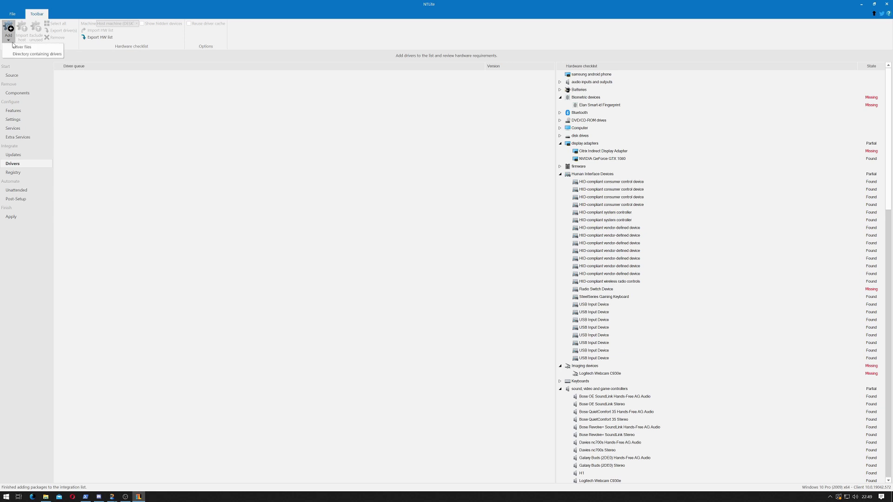
click(37, 54)
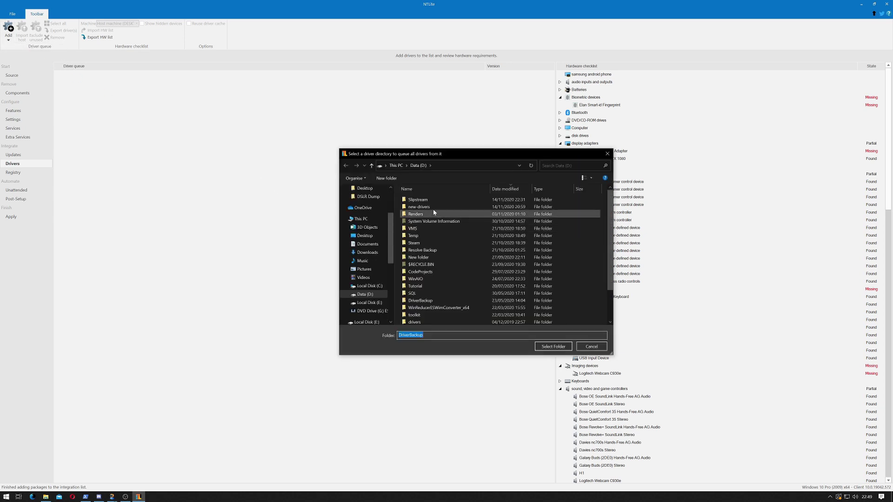
click(432, 207)
click(552, 347)
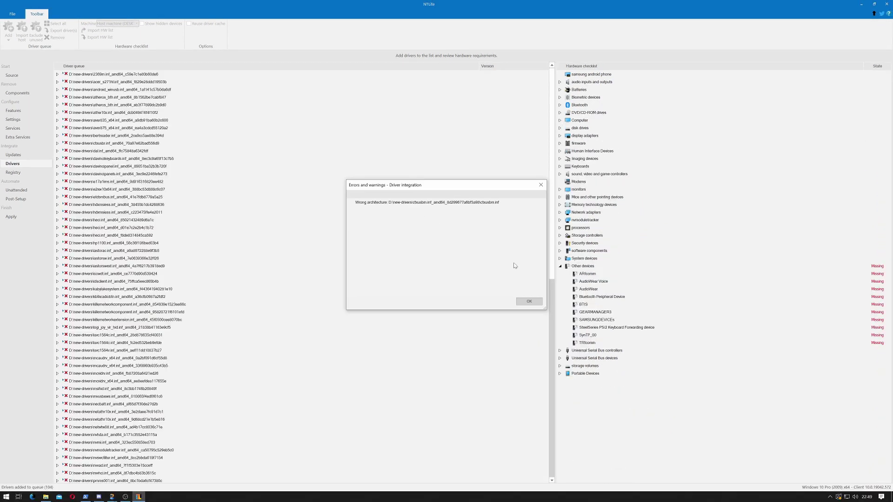
click(533, 303)
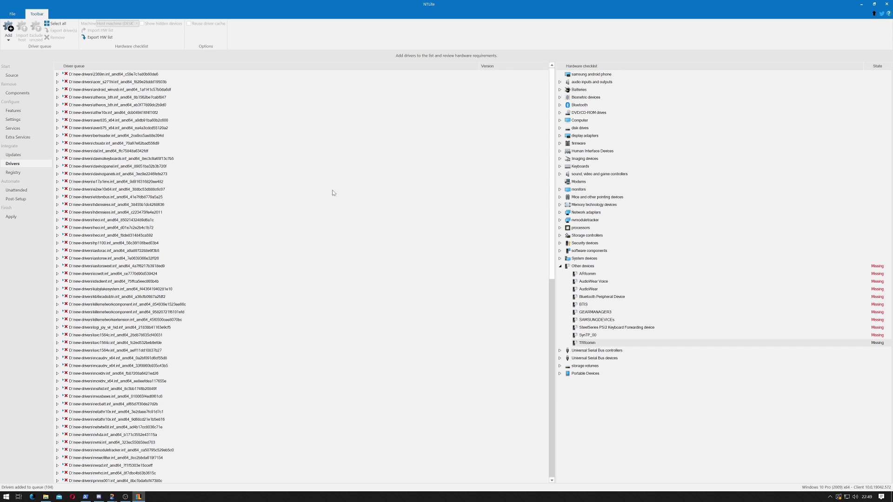
Step: Look over the Registry and Unattended pages, then view the Post-Setup execution queue without adding items
click(17, 175)
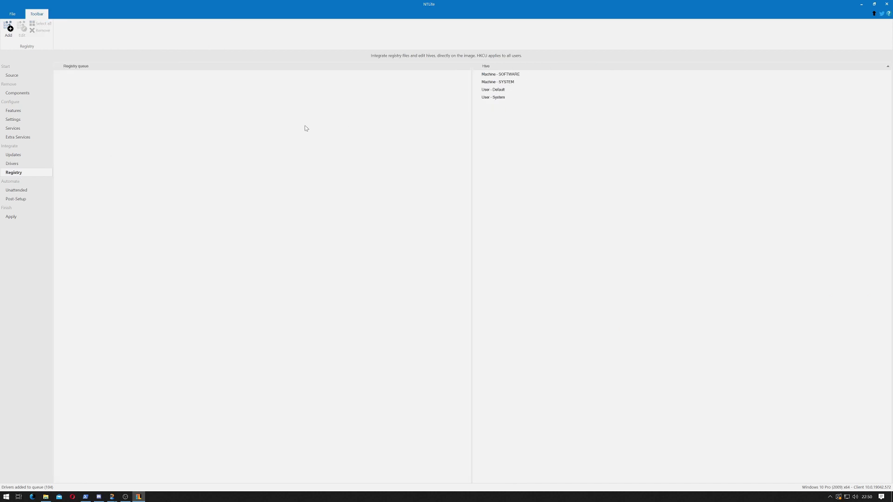
click(15, 192)
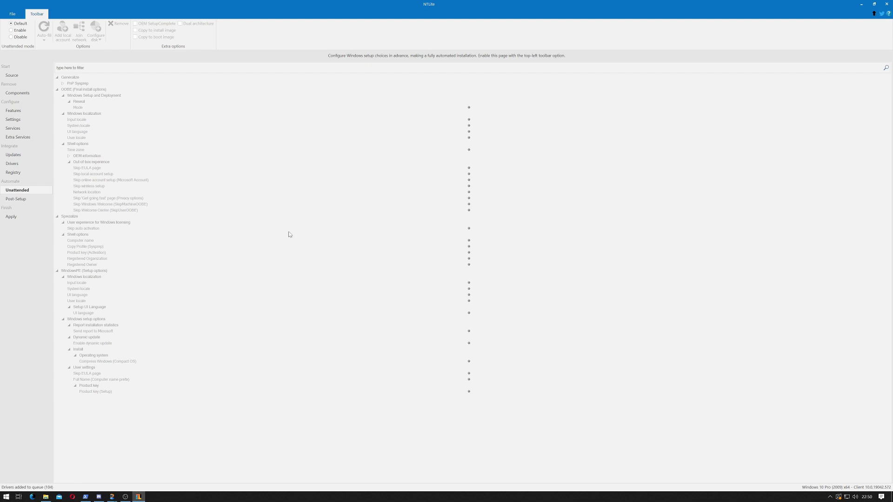
click(21, 200)
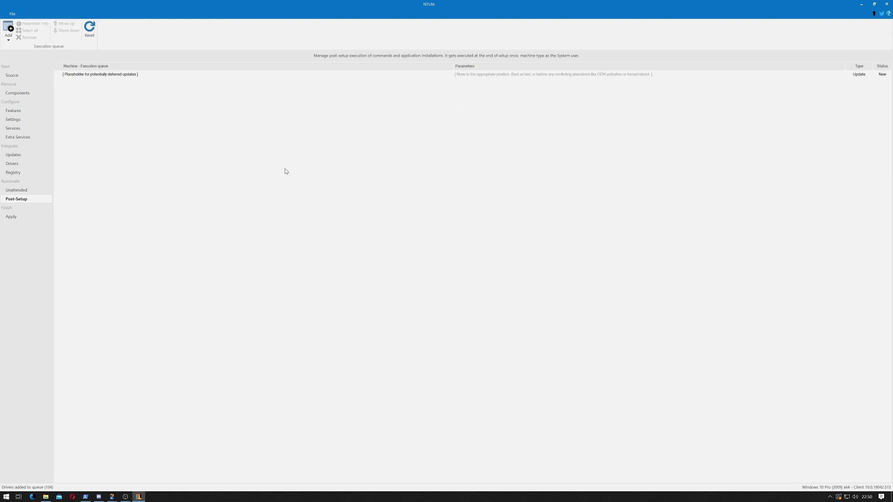
click(9, 34)
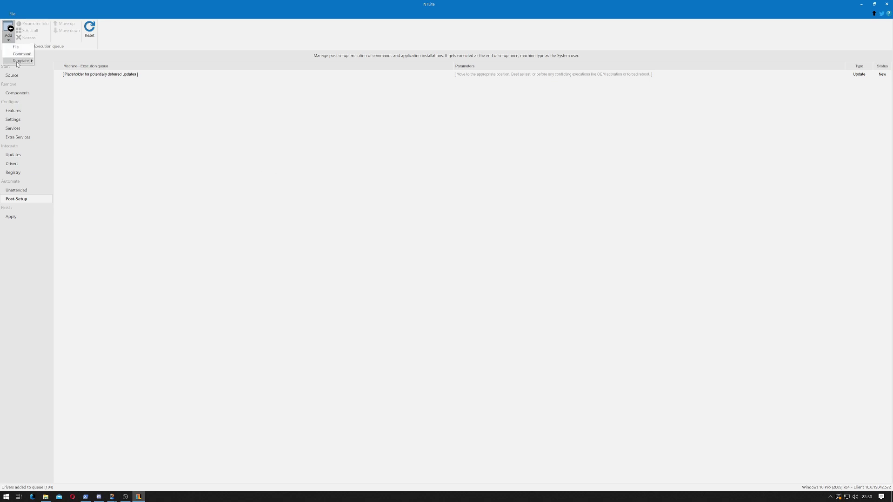
mouse_move(24, 61)
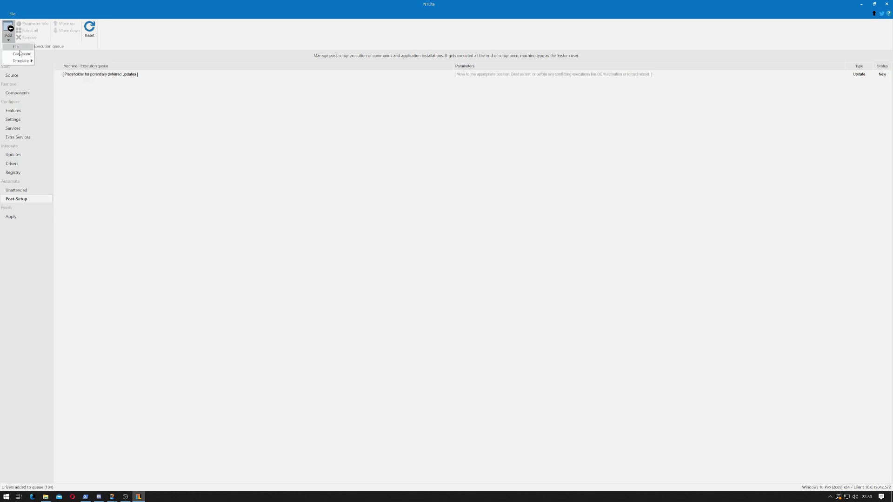
click(179, 173)
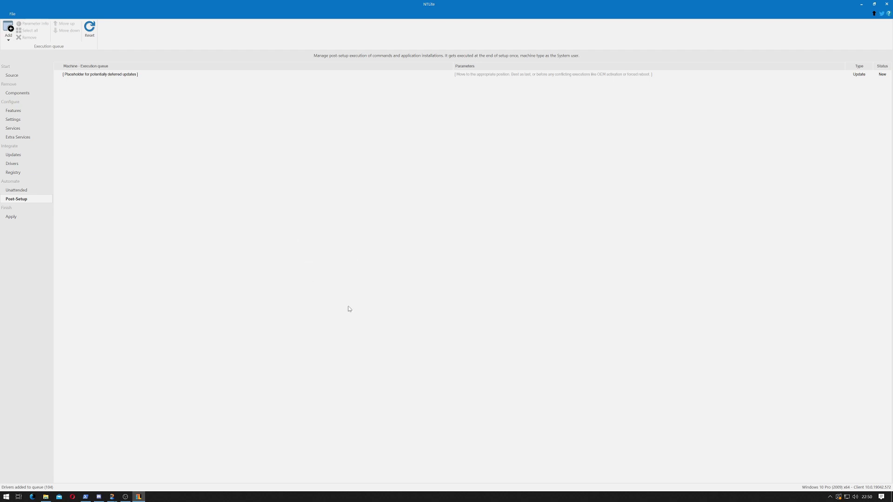
Step: Choose 'Save the image and trim editions', mark boot.wim Windows PE for removal, and review the format and queue options
click(13, 218)
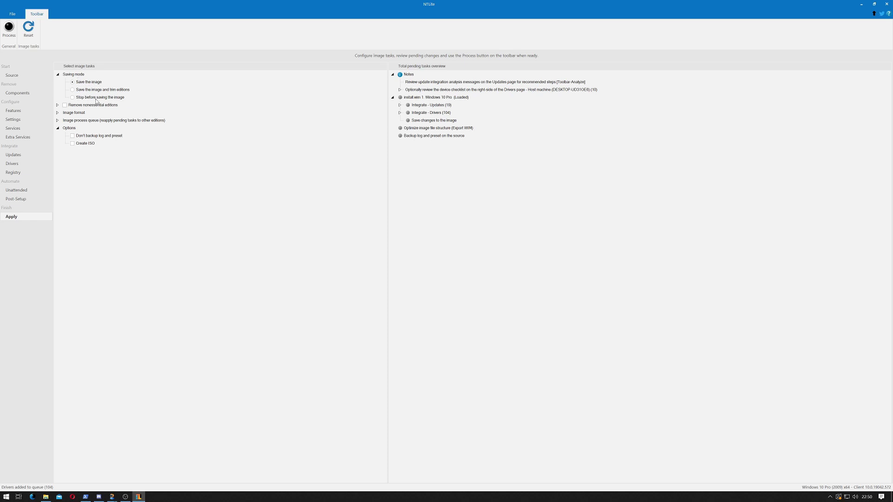
click(74, 89)
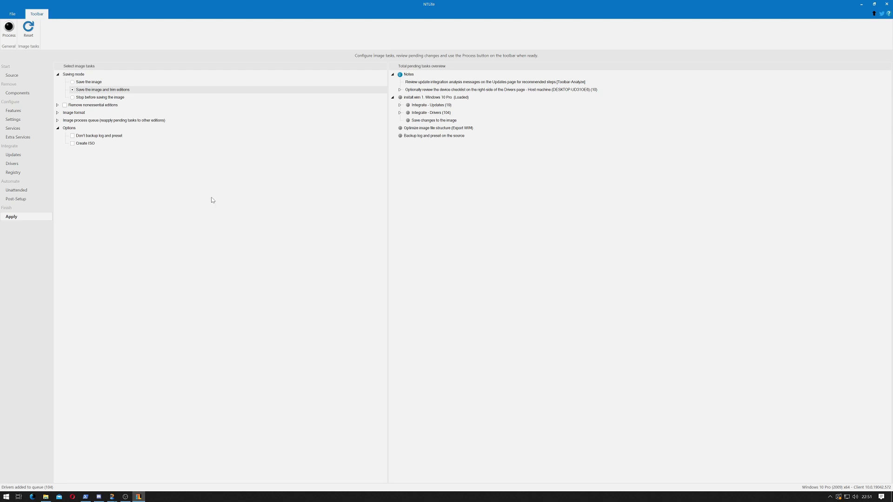
click(58, 105)
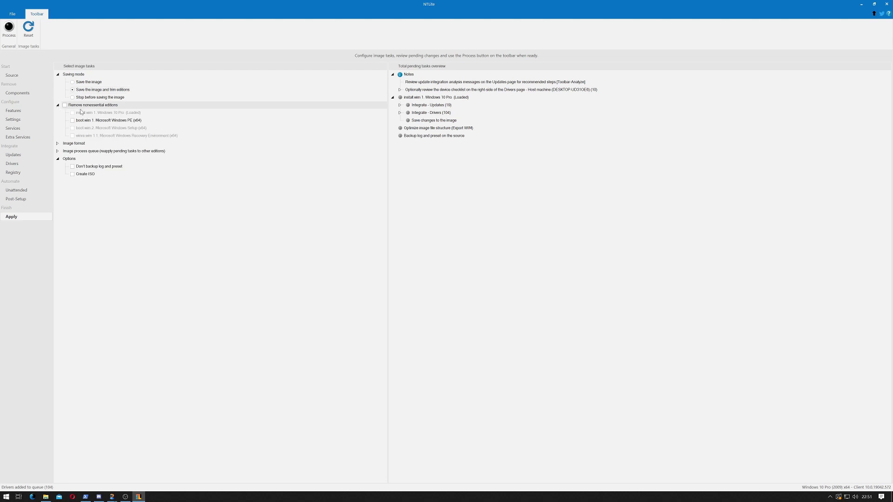
click(72, 120)
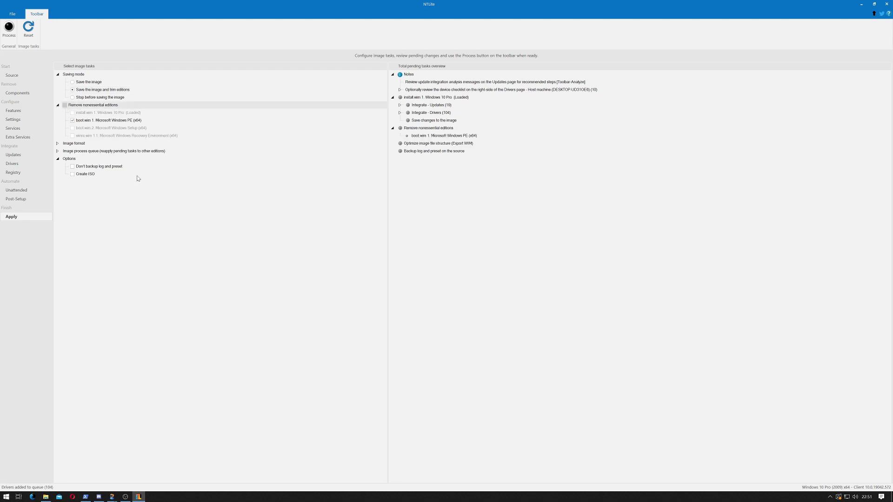
click(57, 145)
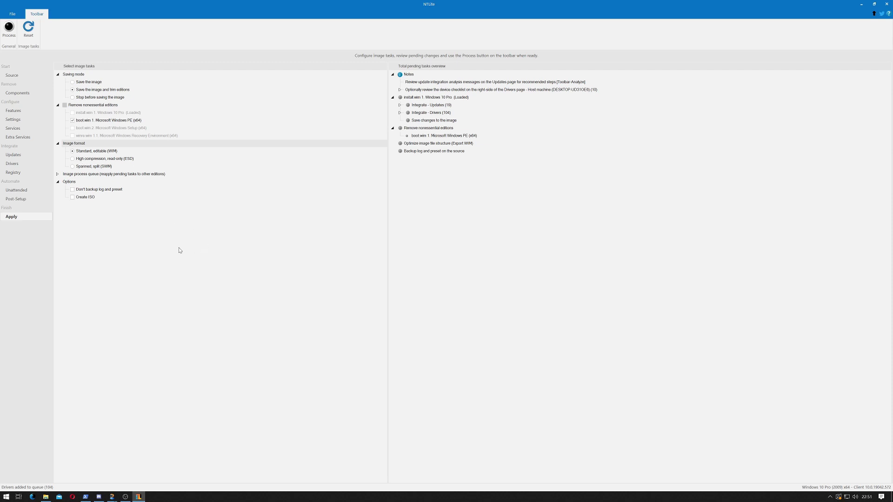
click(58, 174)
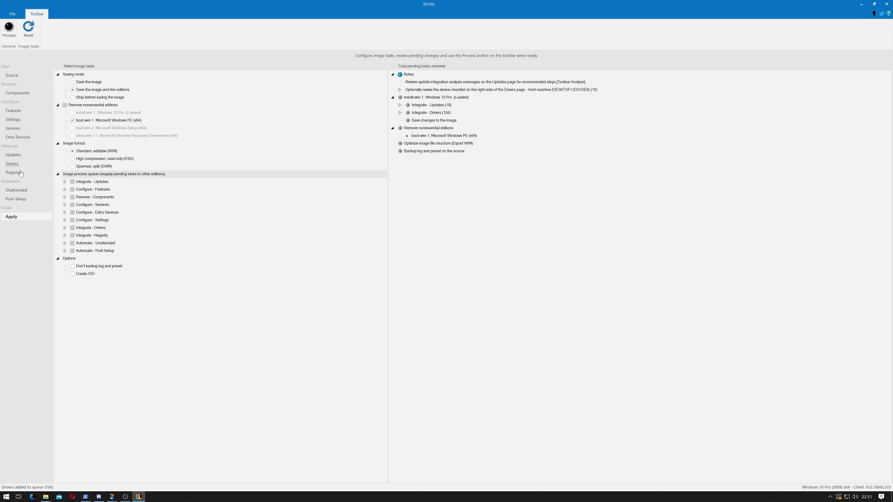
Step: Queue an ISO named 'win 10 2h20 sept.iso' in the ISOS folder, labelled 2H20 Sept
click(73, 274)
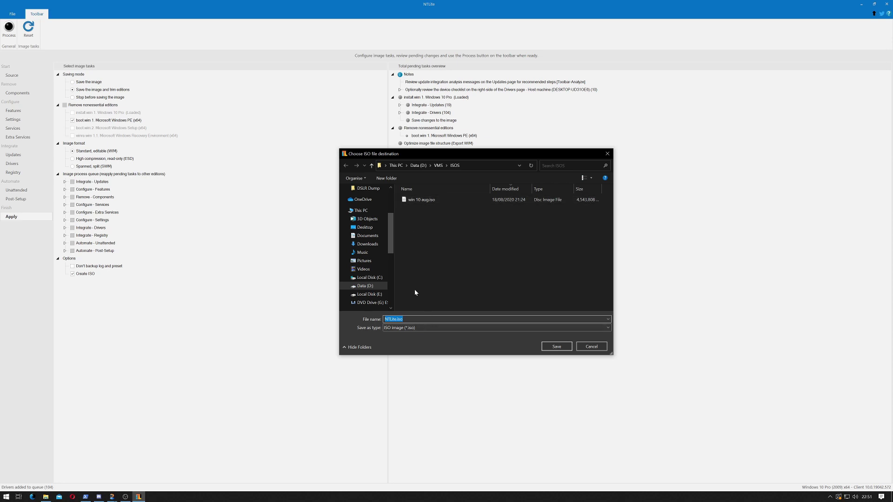
click(420, 200)
click(403, 320)
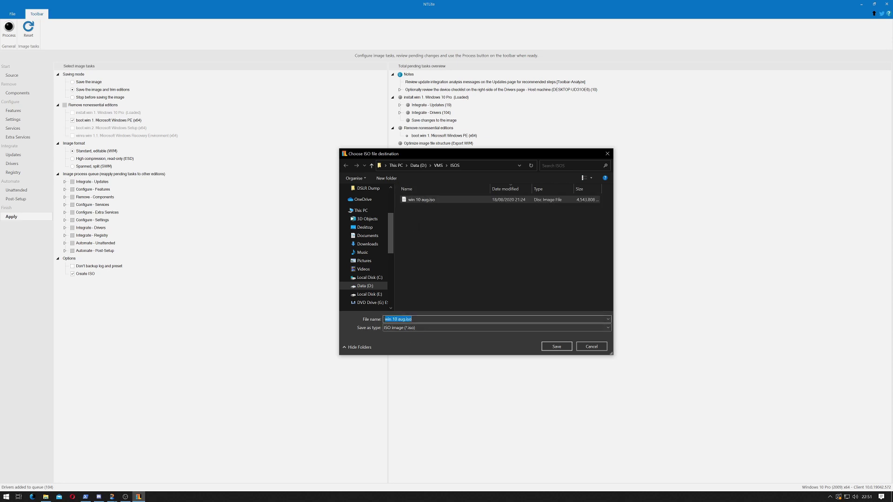
click(398, 319)
key(Delete)
key(Delete)
key(Delete)
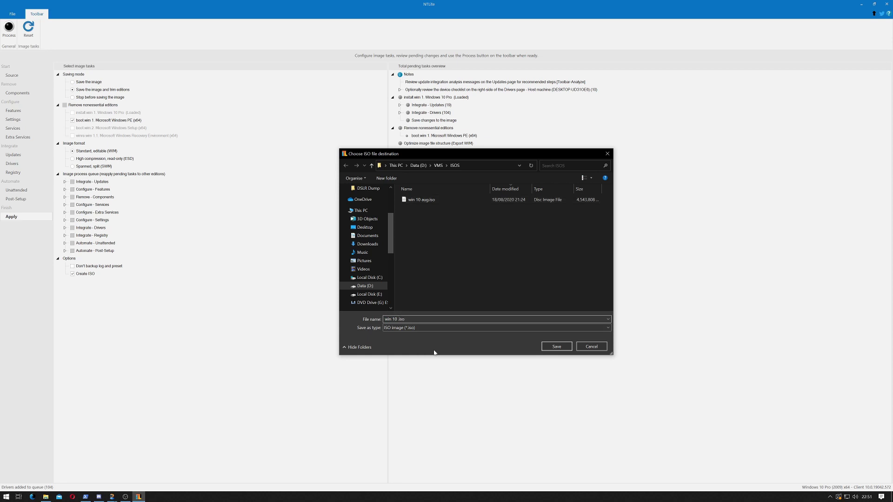
text(2h20 sept)
key(Return)
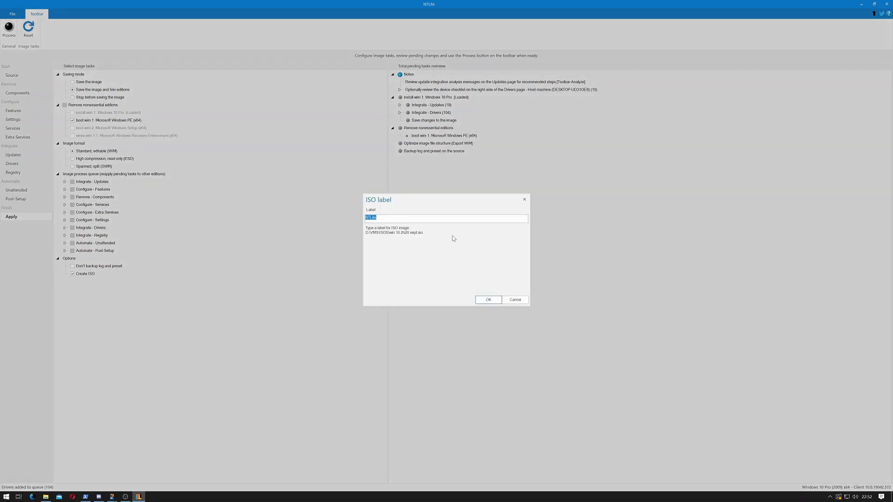
text(2H20 Sept)
key(Return)
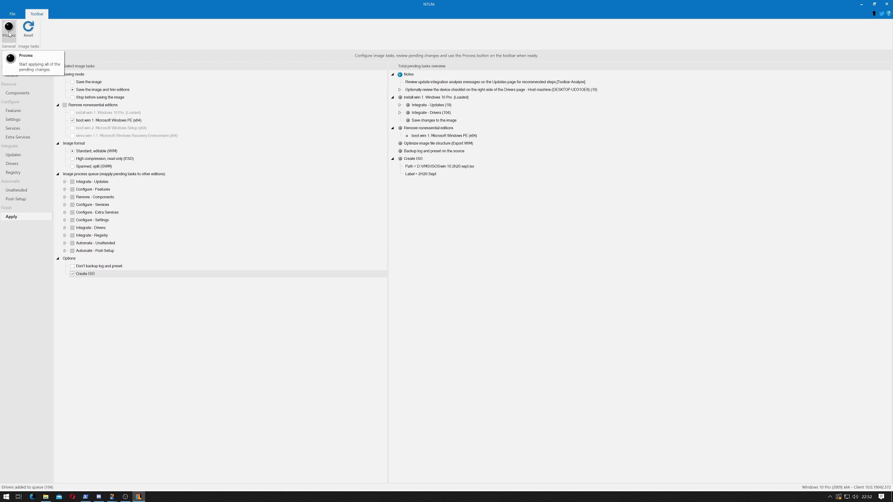
Step: Run the pending changes to integrate the 19 updates, dismissing the Windows Security pop-up
click(9, 33)
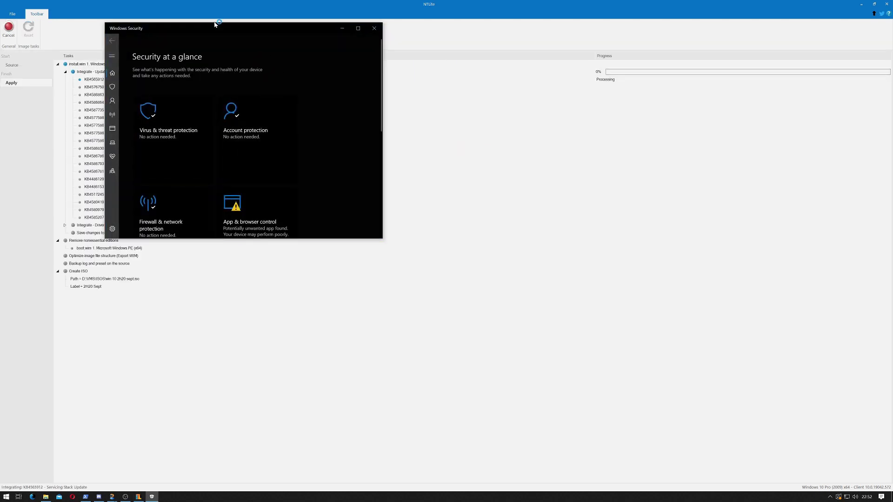
drag(215, 24, 514, 139)
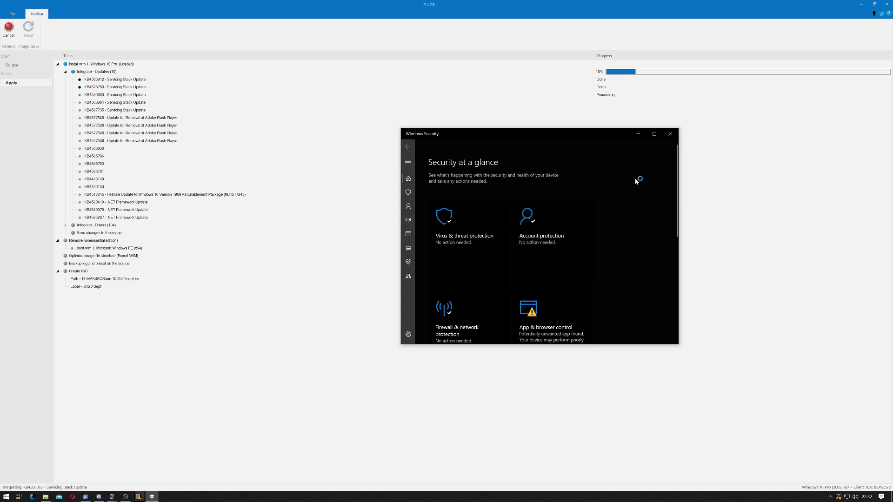
click(671, 134)
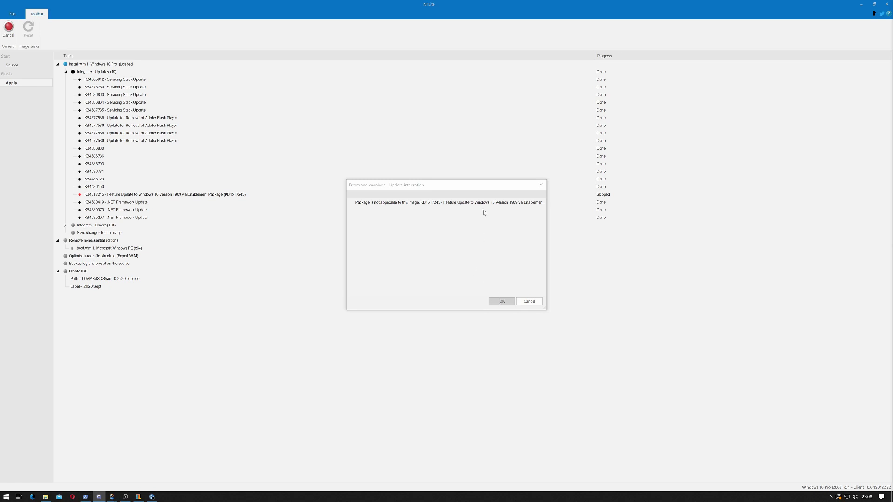
Step: Accept the KB4517245 skipped warning so driver integration, saving and ISO creation complete
click(502, 303)
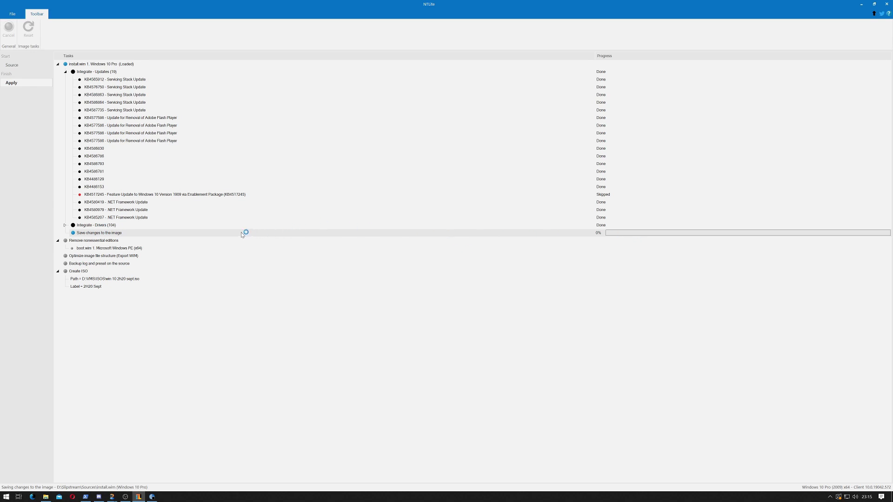
key(alt+Tab)
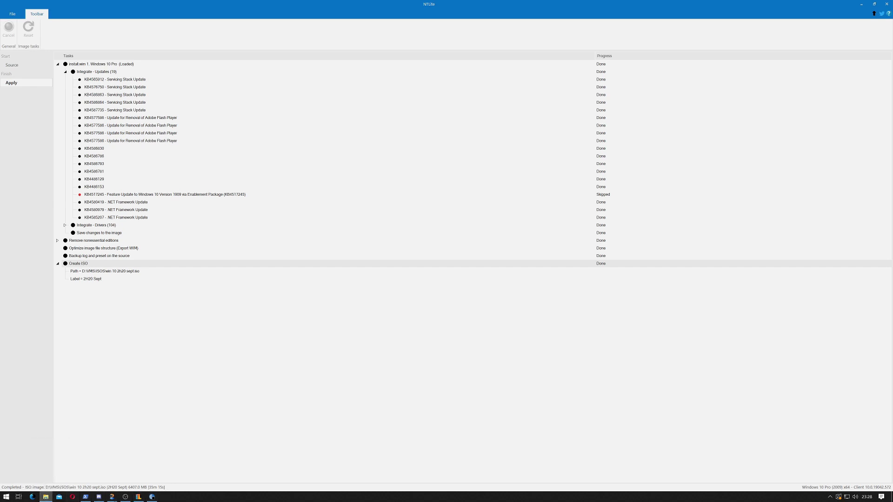
click(46, 497)
drag(439, 194, 424, 193)
click(519, 235)
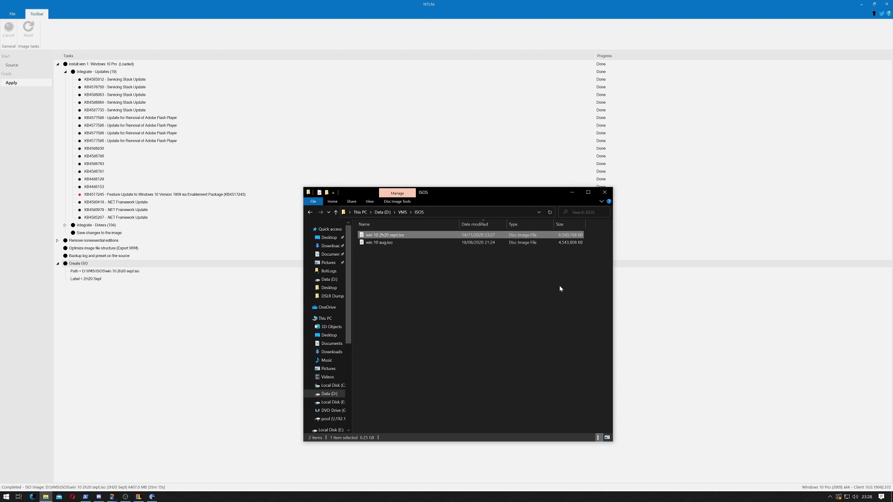
click(465, 281)
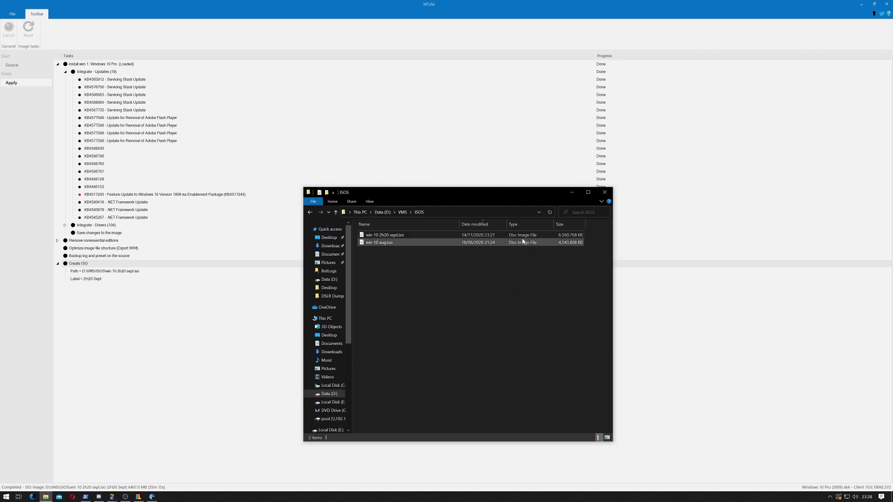
click(412, 245)
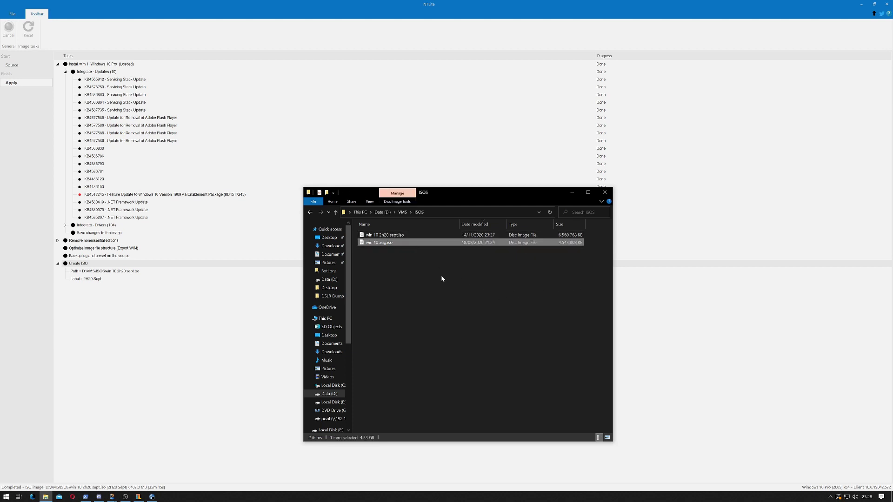
click(532, 261)
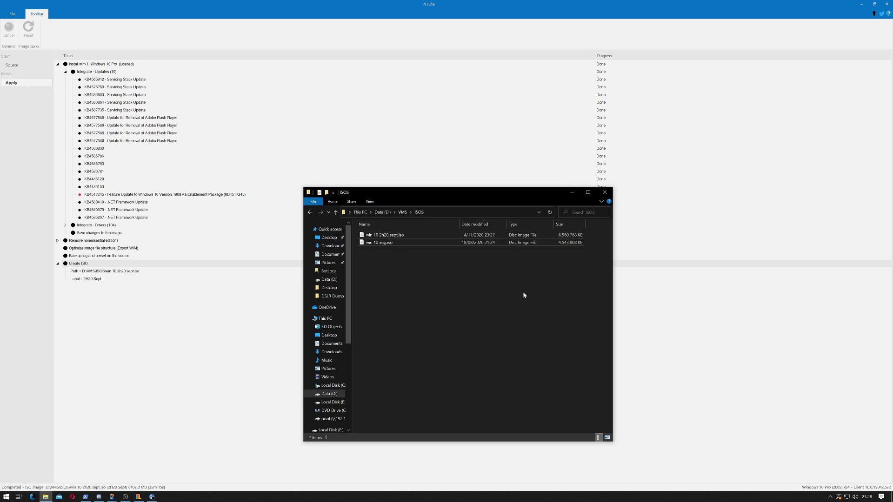
click(604, 192)
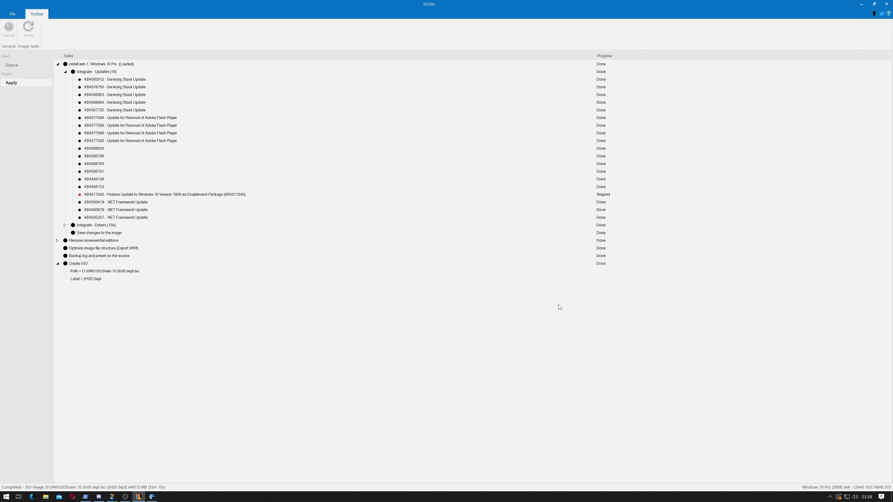
Step: Close NTLite to return to the Windows desktop
click(886, 4)
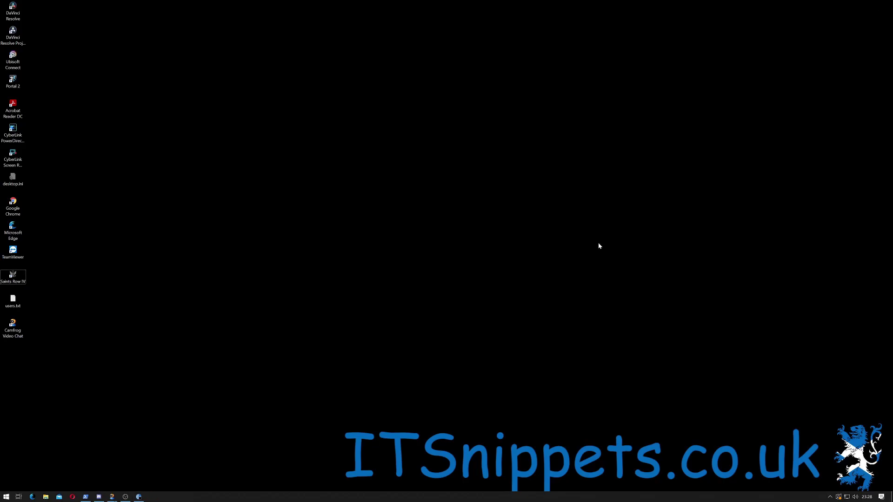